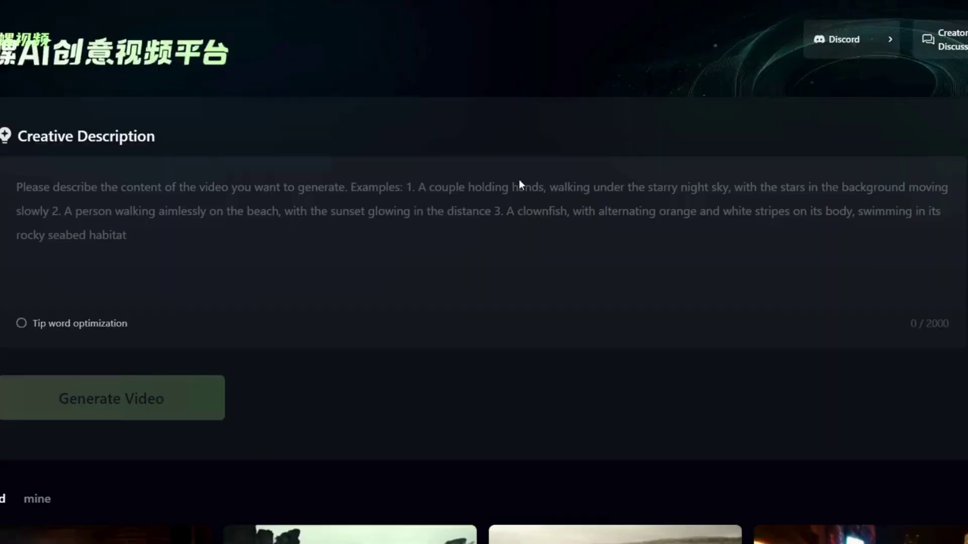
Step: Scroll down the Hailuo AI Creative Description page to browse the video gallery
{"action": "scroll", "coordinate": [520, 184], "scroll_direction": "down", "scroll_amount": 6}
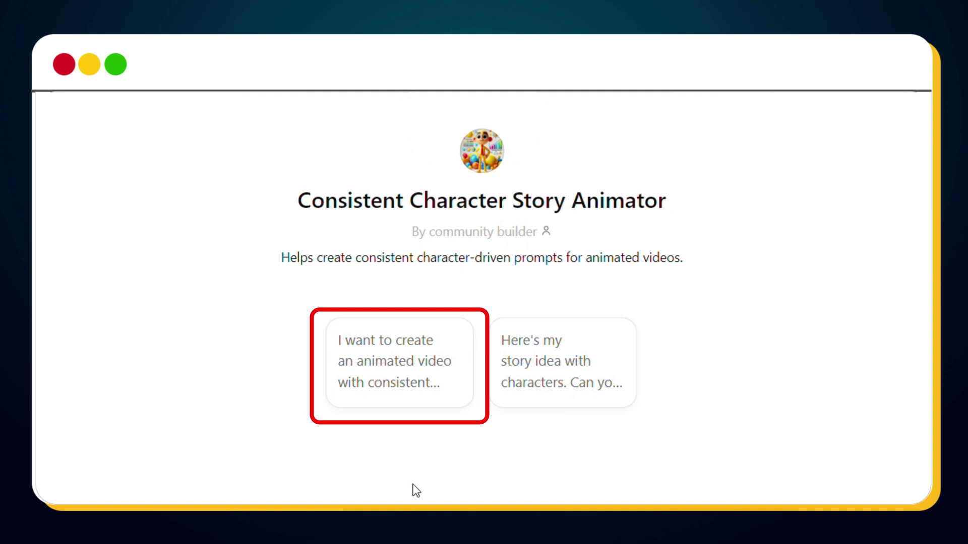
Step: Start with the 'I want to create an animated video…' opener and paste the Chintu, Chinki, Nandu story request
{"action": "left_click", "coordinate": [396, 393]}
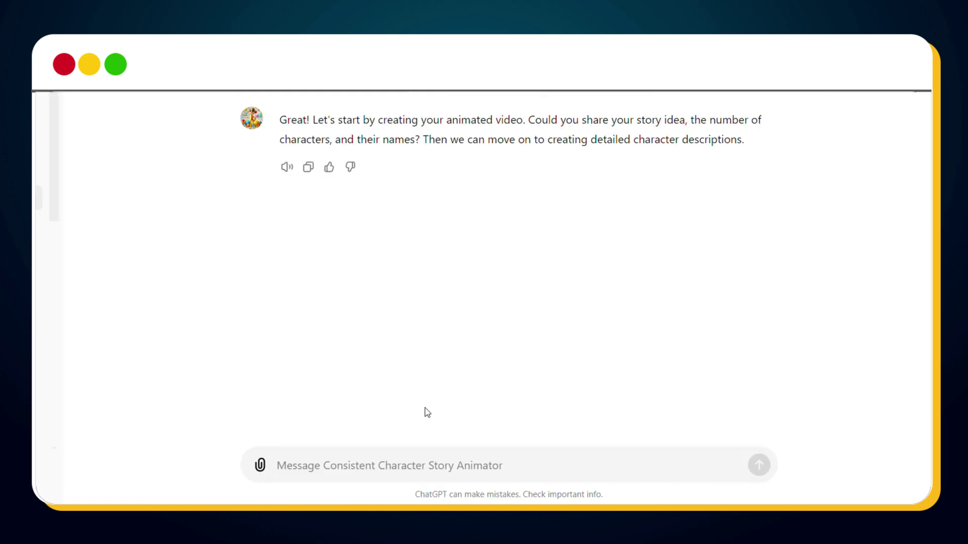
{"action": "left_click", "coordinate": [382, 464]}
{"action": "type", "text": "Write me a short adventure story for kids with 2 characters: a boy named 'Chintu,' a girl named 'Chinki,' and their best friend, a baby elephant named 'Nandu.'"}
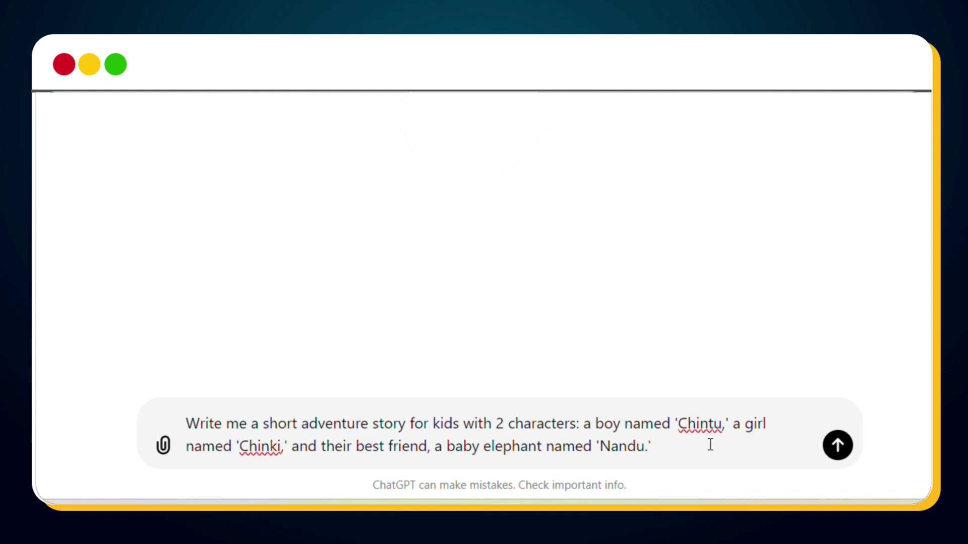
Step: Submit the story request and receive the golden-key treasure story
{"action": "left_click", "coordinate": [837, 445]}
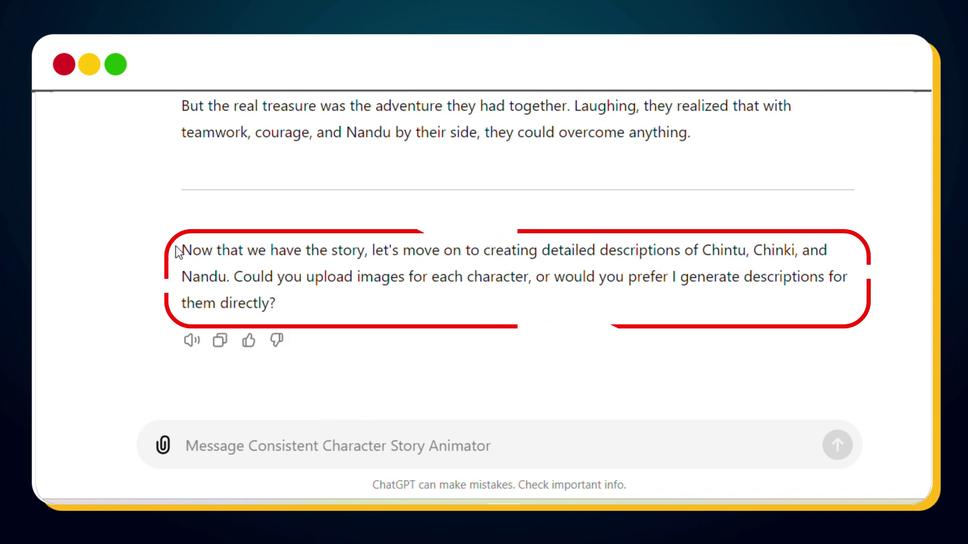
Step: Search Google Images for '3d baby elephant animated character' and browse the results
{"action": "mouse_move", "coordinate": [182, 250]}
{"action": "left_mouse_down"}
{"action": "mouse_move", "coordinate": [822, 253]}
{"action": "mouse_move", "coordinate": [814, 277]}
{"action": "left_mouse_up"}
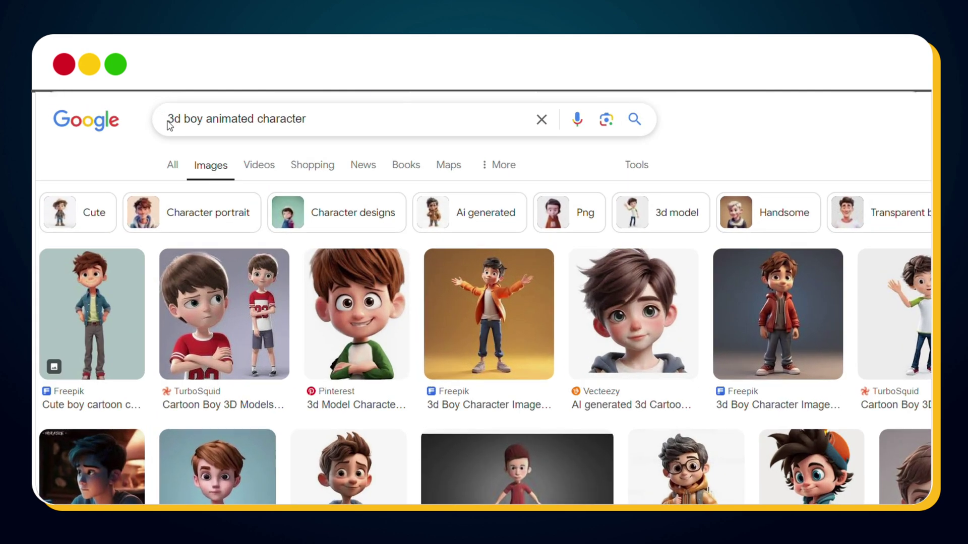
{"action": "left_click_drag", "start_coordinate": [142, 116], "coordinate": [255, 115]}
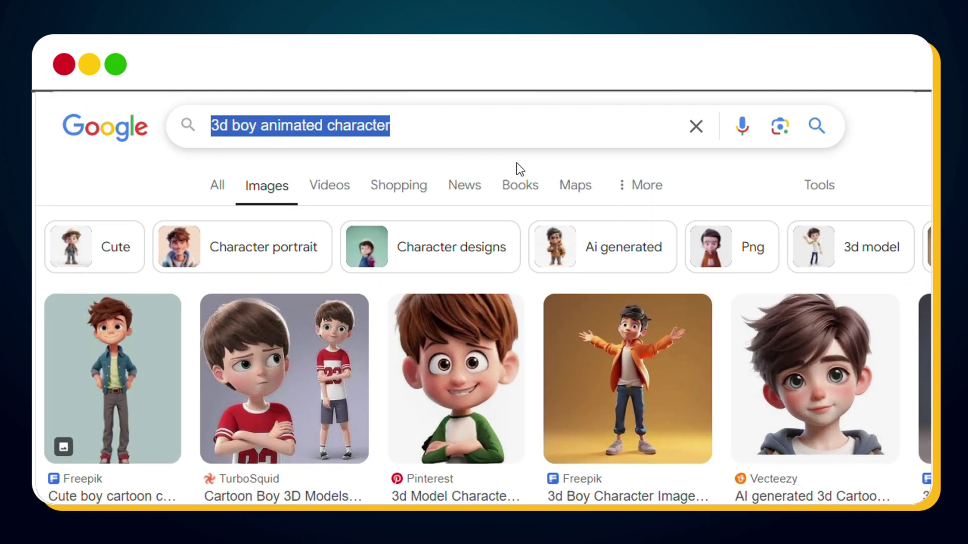
{"action": "left_click", "coordinate": [253, 130]}
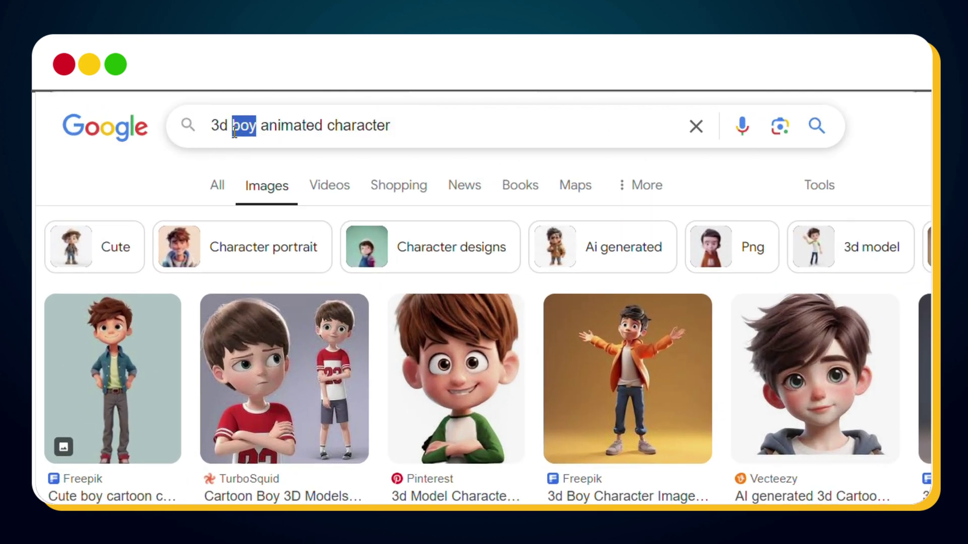
{"action": "type", "text": "baby elephant"}
{"action": "key", "text": "Return"}
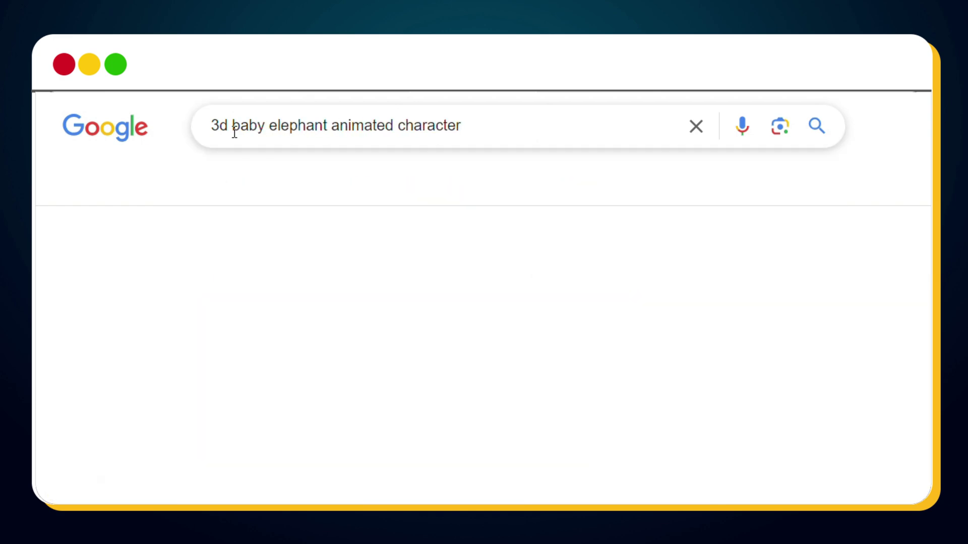
{"action": "scroll", "coordinate": [309, 303], "scroll_direction": "down", "scroll_amount": 1}
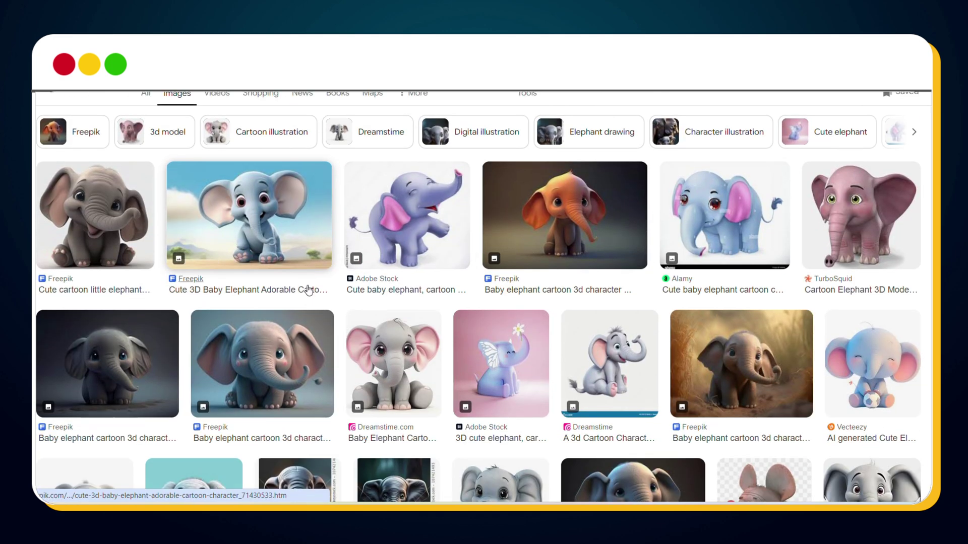
{"action": "scroll", "coordinate": [309, 291], "scroll_direction": "down", "scroll_amount": 3}
{"action": "scroll", "coordinate": [313, 267], "scroll_direction": "down", "scroll_amount": 9}
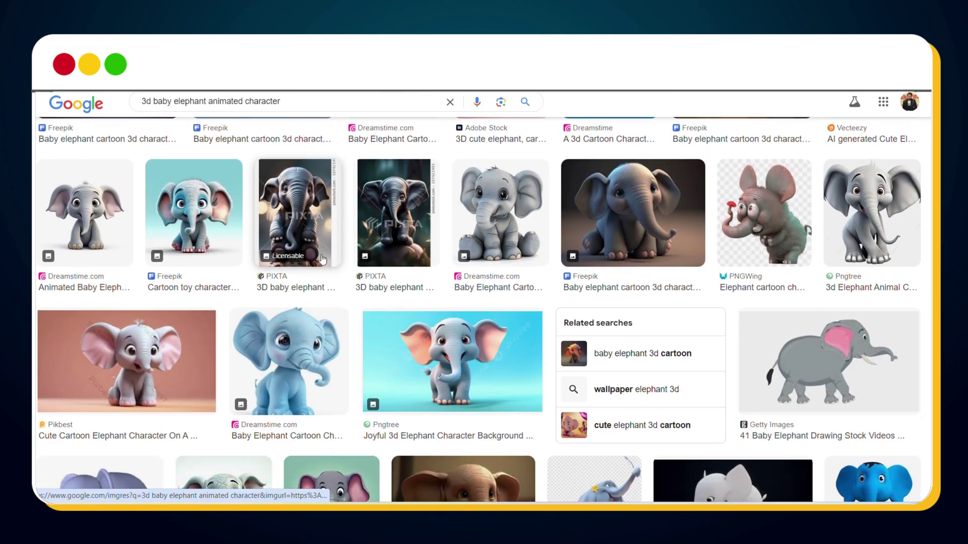
{"action": "scroll", "coordinate": [322, 259], "scroll_direction": "down", "scroll_amount": 10}
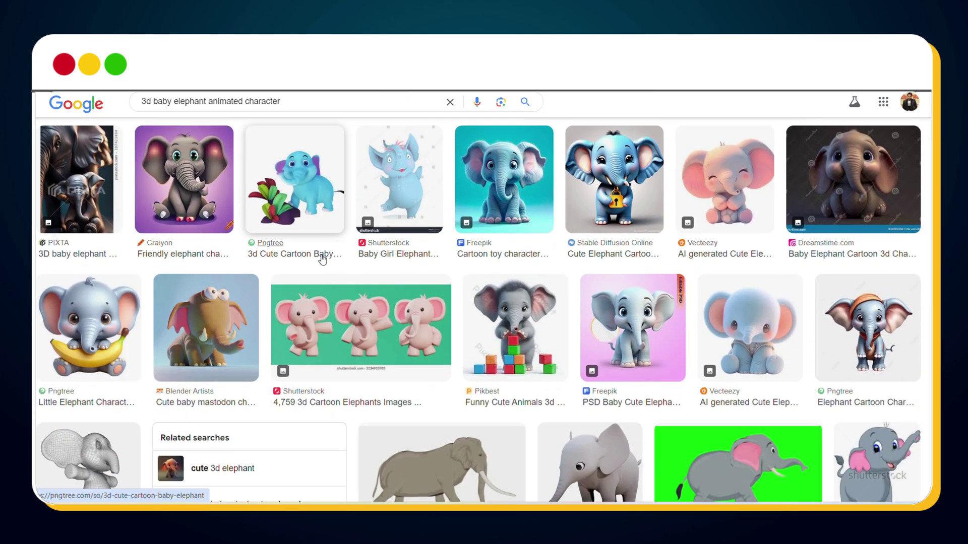
{"action": "scroll", "coordinate": [333, 245], "scroll_direction": "up", "scroll_amount": 5}
{"action": "scroll", "coordinate": [334, 245], "scroll_direction": "down", "scroll_amount": 5}
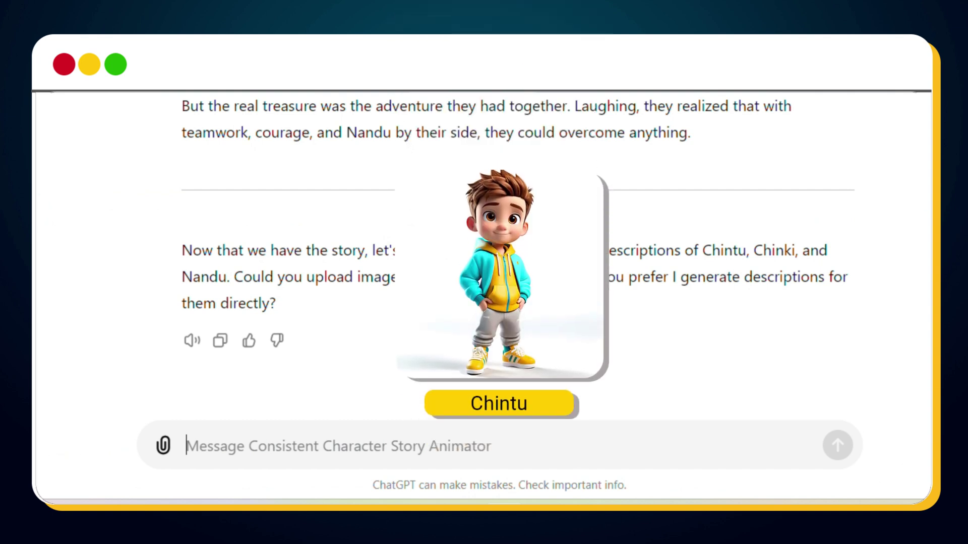
Step: Upload the boy image labelled Chintu and get his detailed character description
{"action": "left_click", "coordinate": [164, 446]}
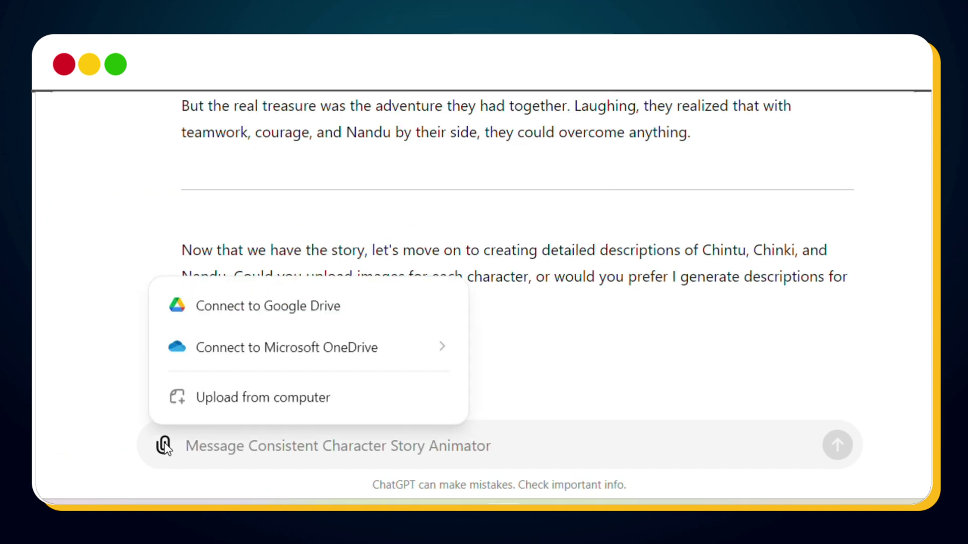
{"action": "left_click", "coordinate": [227, 399]}
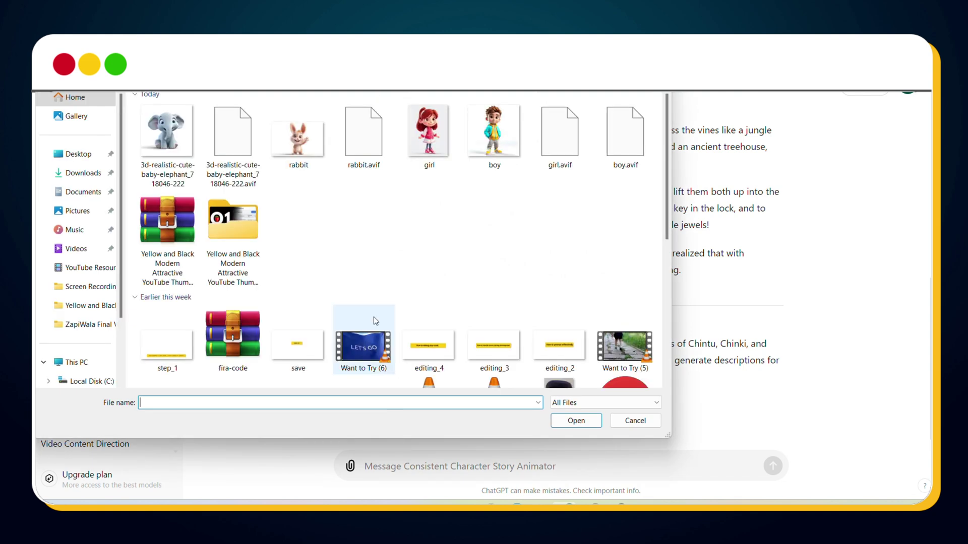
{"action": "double_click", "coordinate": [494, 133]}
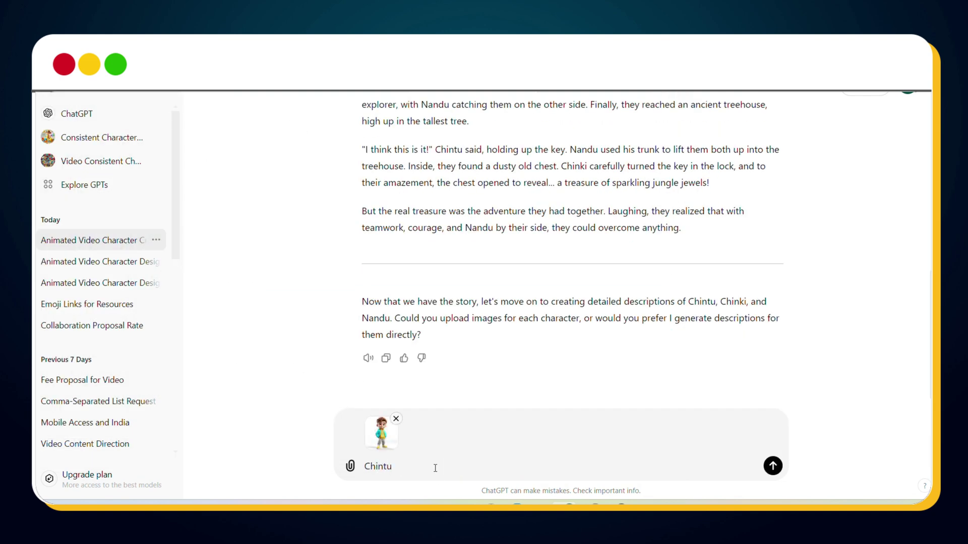
{"action": "key", "text": "Return"}
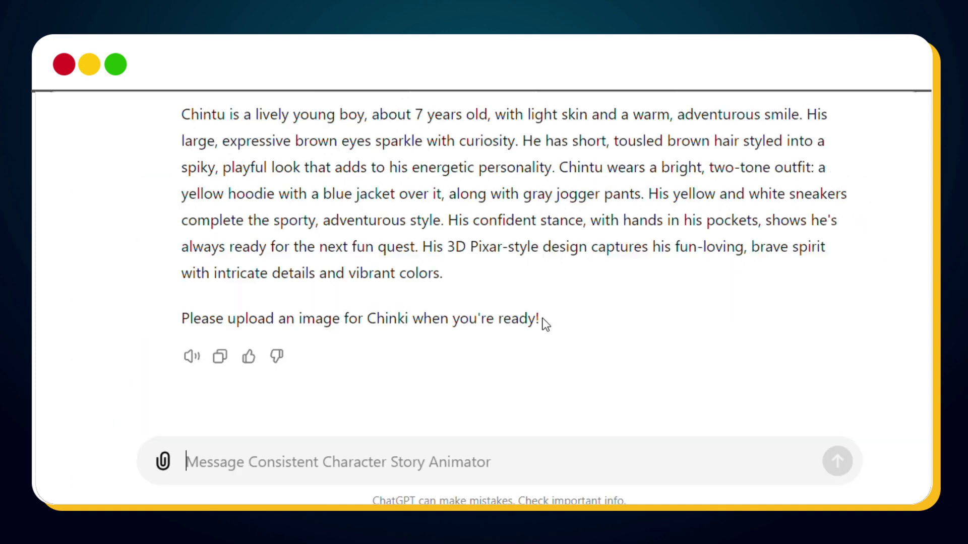
Step: Upload the girl image to get Chinki's detailed character description
{"action": "left_click", "coordinate": [188, 418]}
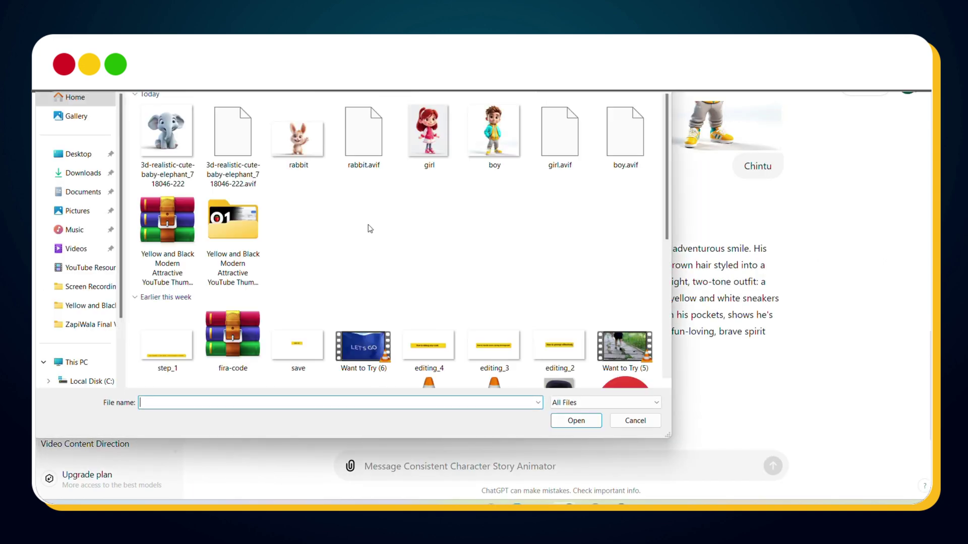
{"action": "double_click", "coordinate": [429, 133]}
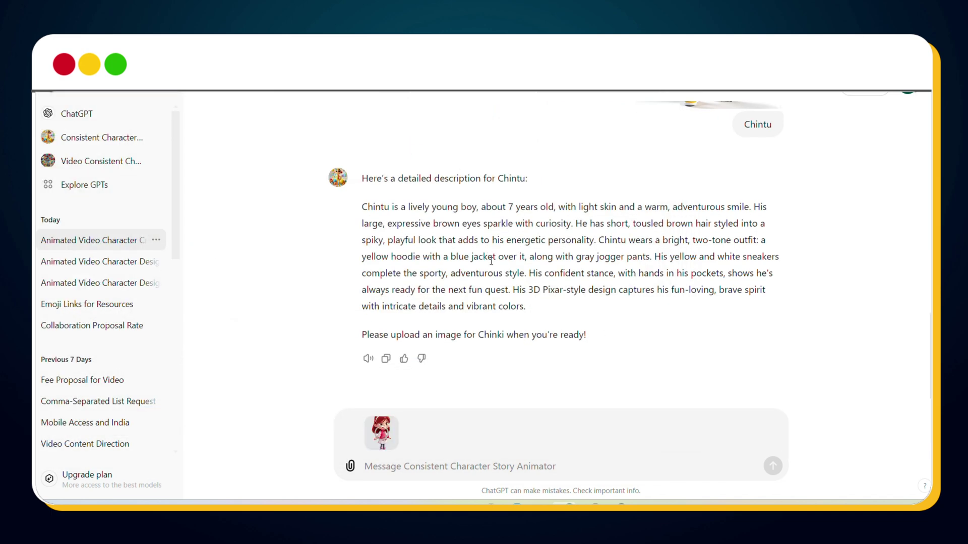
{"action": "left_click", "coordinate": [772, 465]}
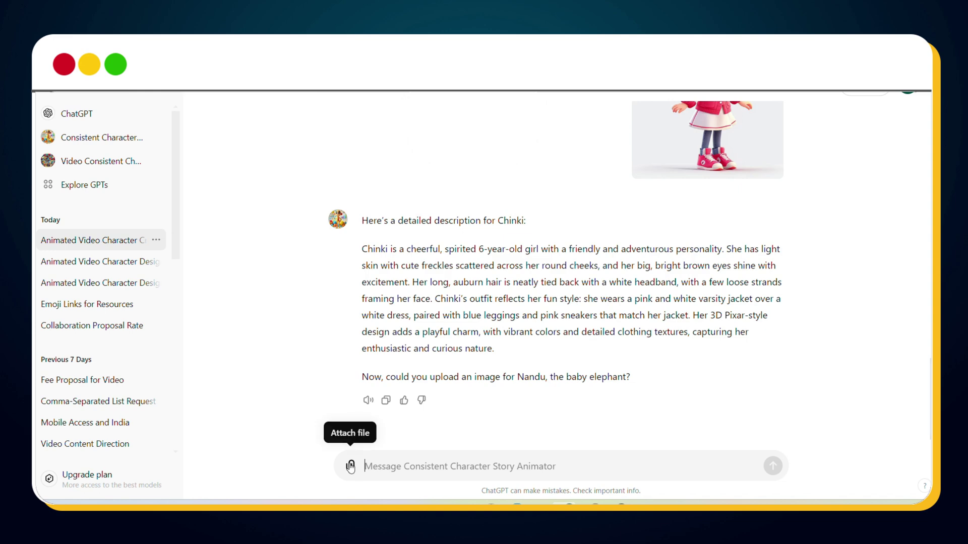
Step: Upload the baby elephant image for Nandu's description, then begin replying 'I am providing you scene detai'
{"action": "left_click", "coordinate": [350, 467]}
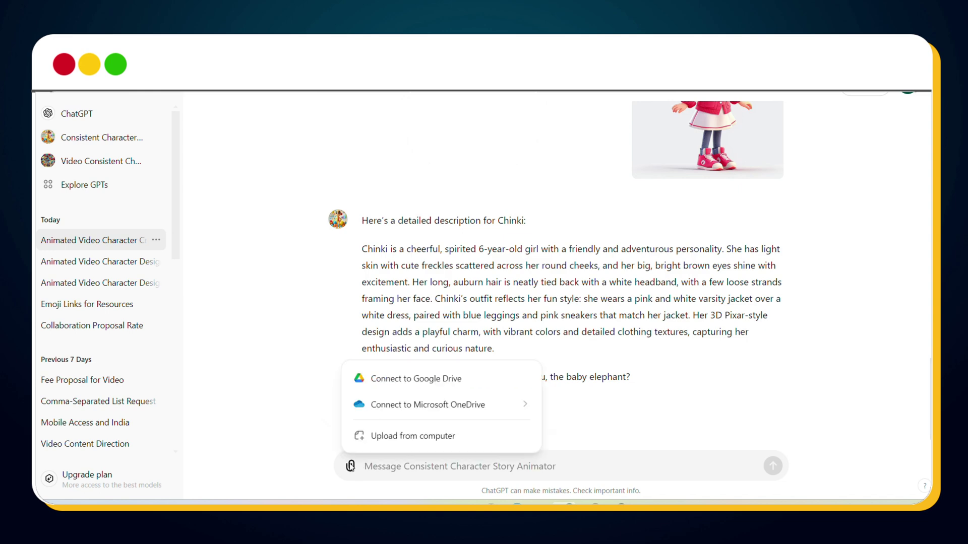
{"action": "left_click", "coordinate": [381, 437]}
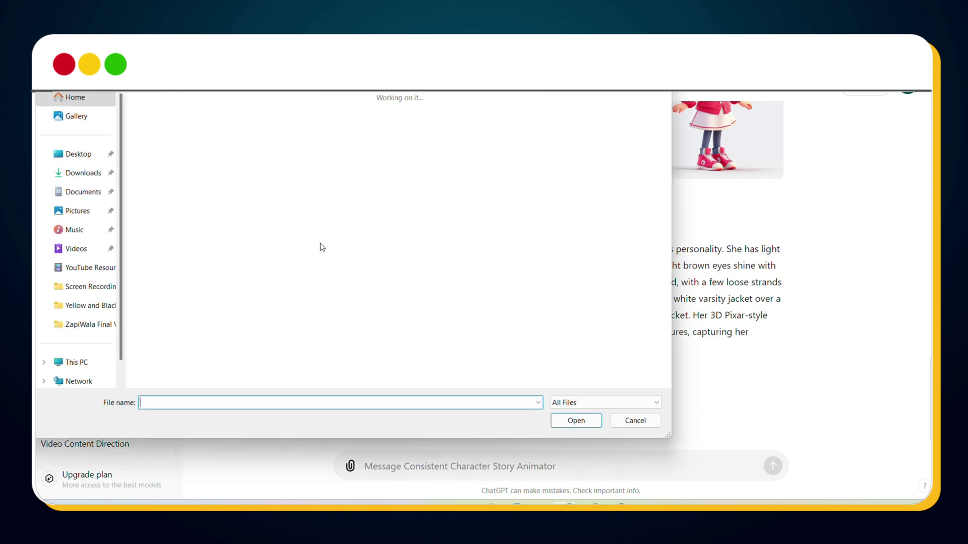
{"action": "double_click", "coordinate": [156, 121]}
{"action": "scroll", "coordinate": [695, 349], "scroll_direction": "down", "scroll_amount": 1}
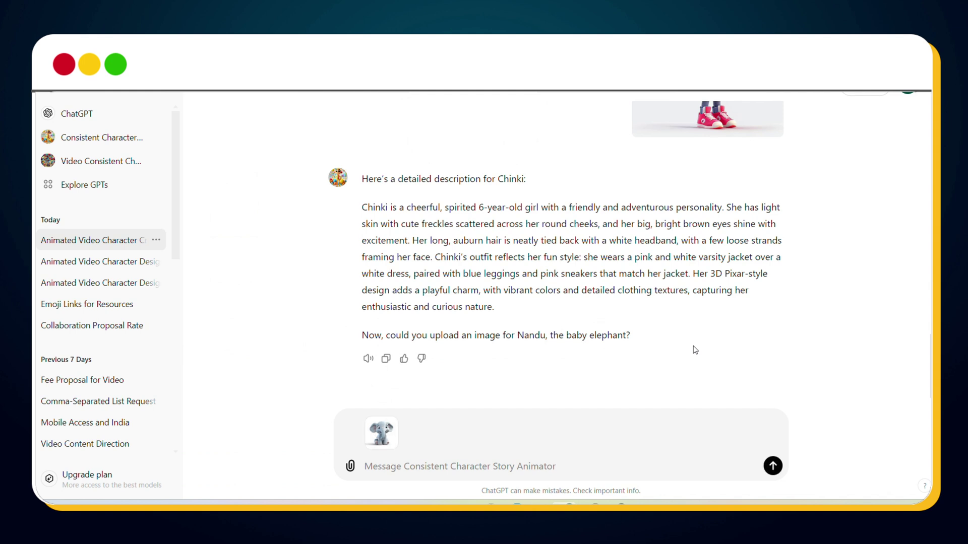
{"action": "left_click", "coordinate": [773, 465]}
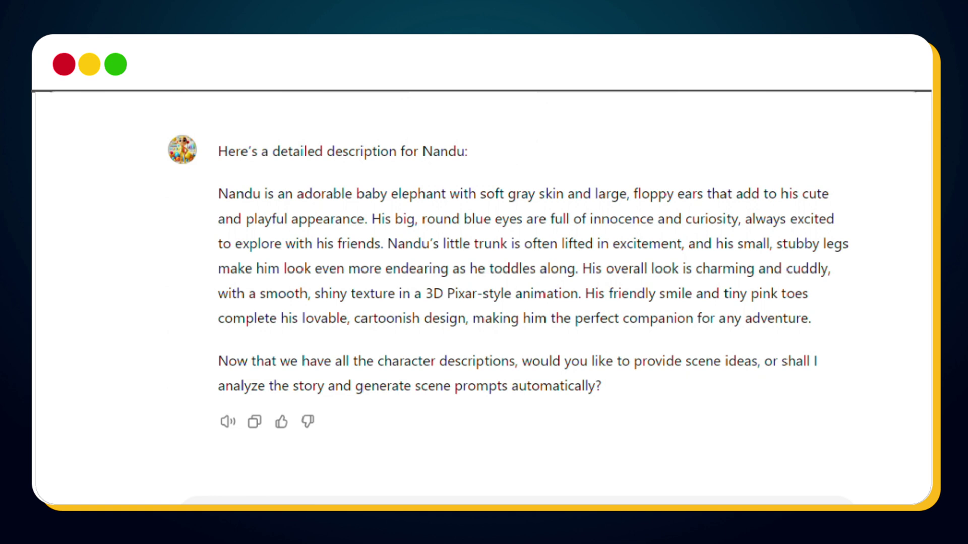
{"action": "left_click", "coordinate": [433, 445]}
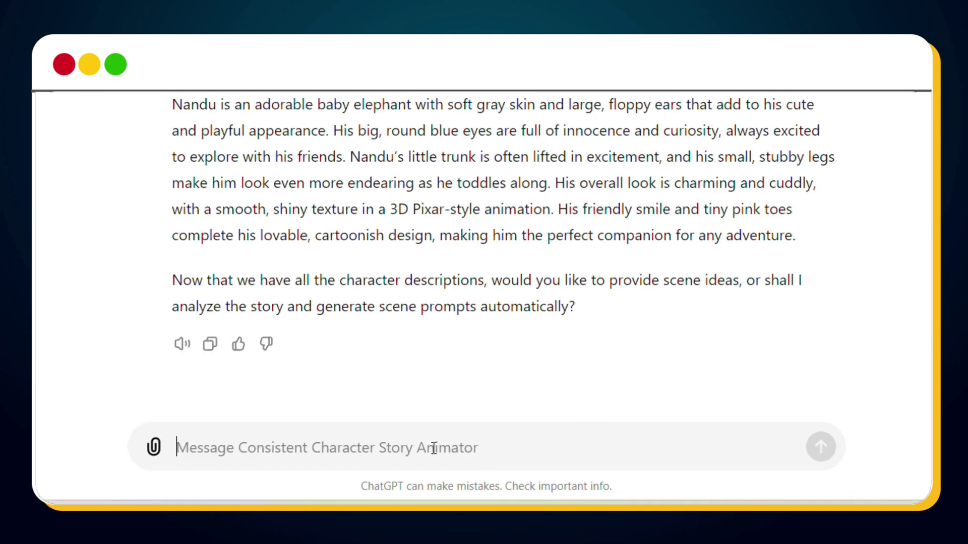
{"action": "type", "text": "I am provid"}
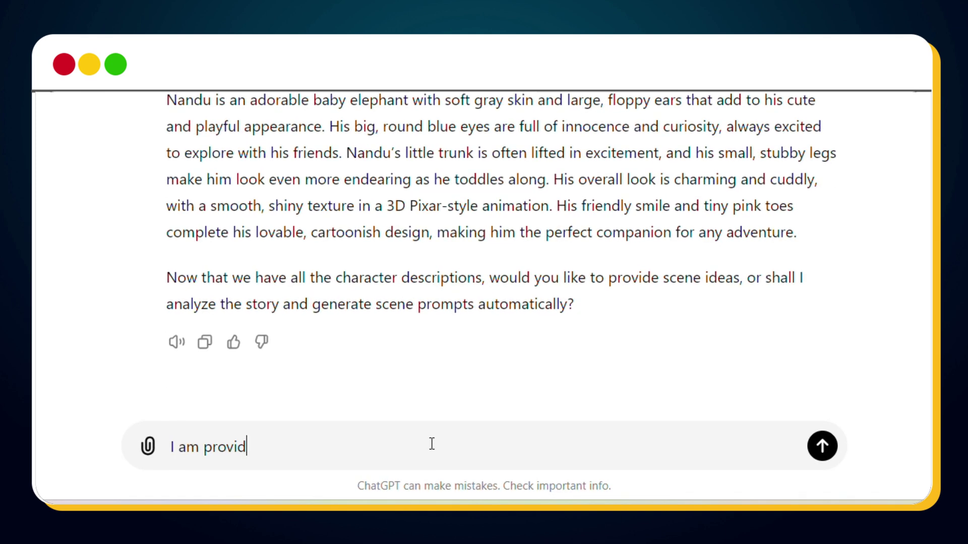
{"action": "type", "text": "ing you sce"}
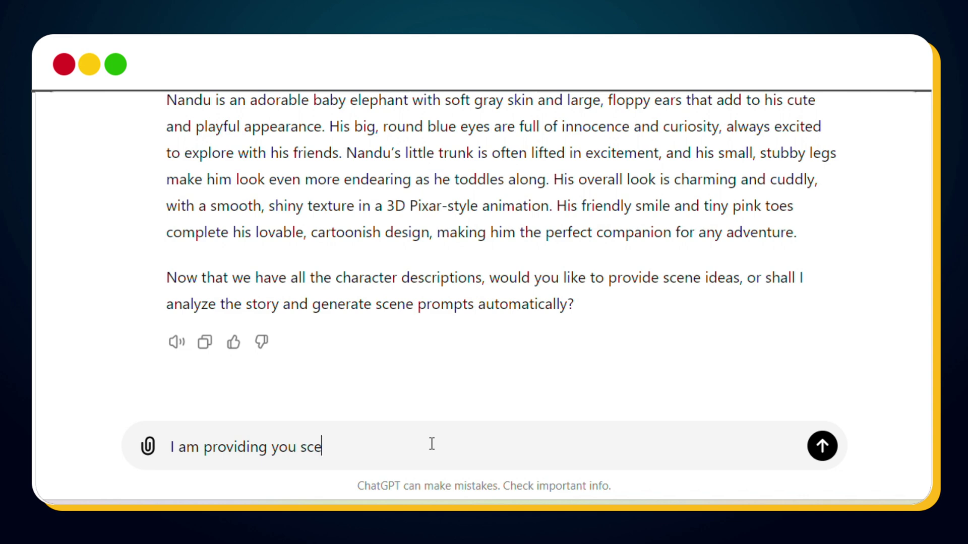
{"action": "type", "text": "ne details:"}
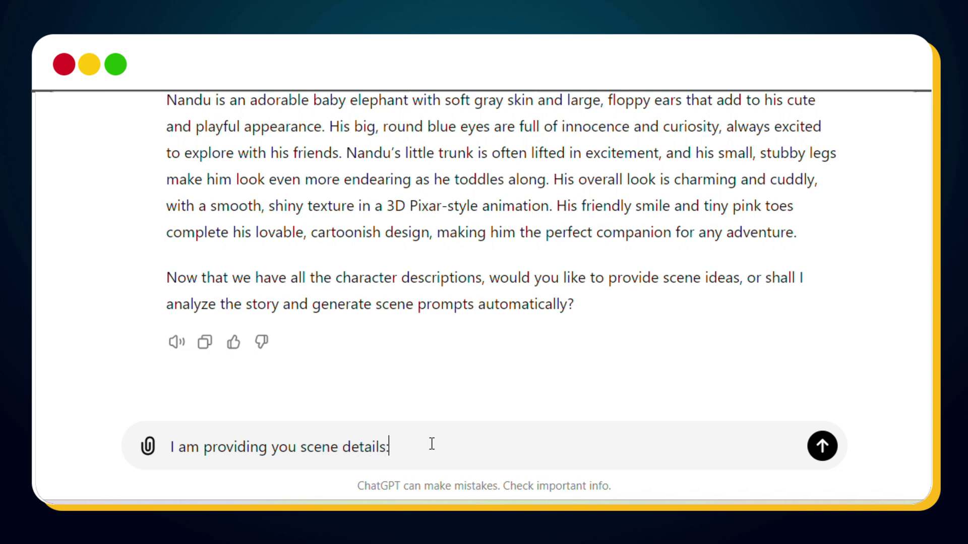
Step: Add the pasted request to include character details wherever a name appears, then 'Here is first scene'
{"action": "key", "text": "shift+Return"}
{"action": "type", "text": "In any scene where Character's name appears, please add all the above details to the prompt"}
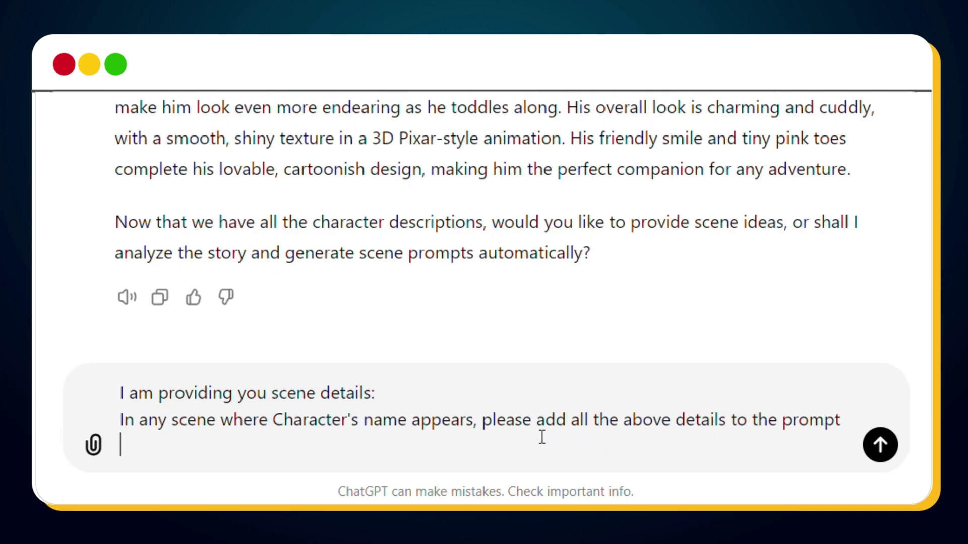
{"action": "key", "text": "shift+Return"}
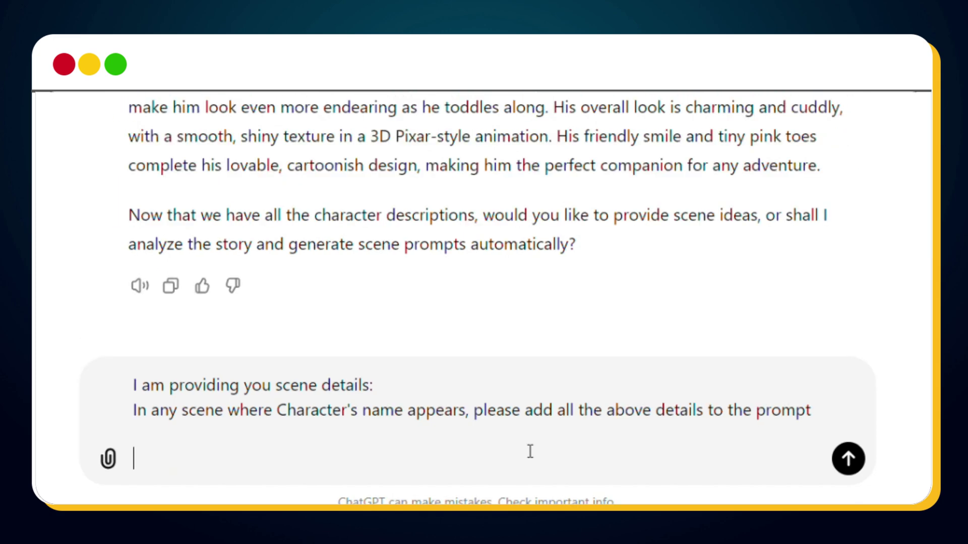
{"action": "type", "text": "He"}
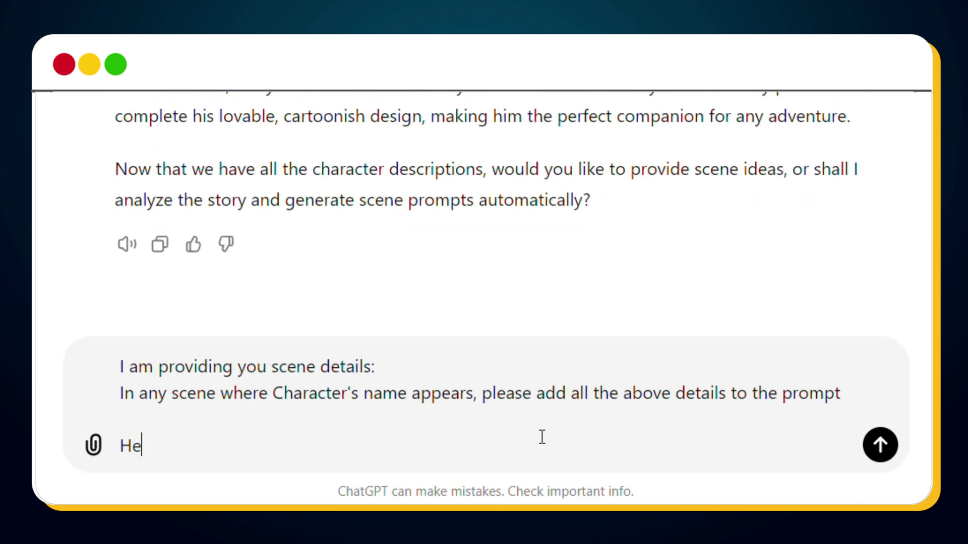
{"action": "type", "text": "re is first scene"}
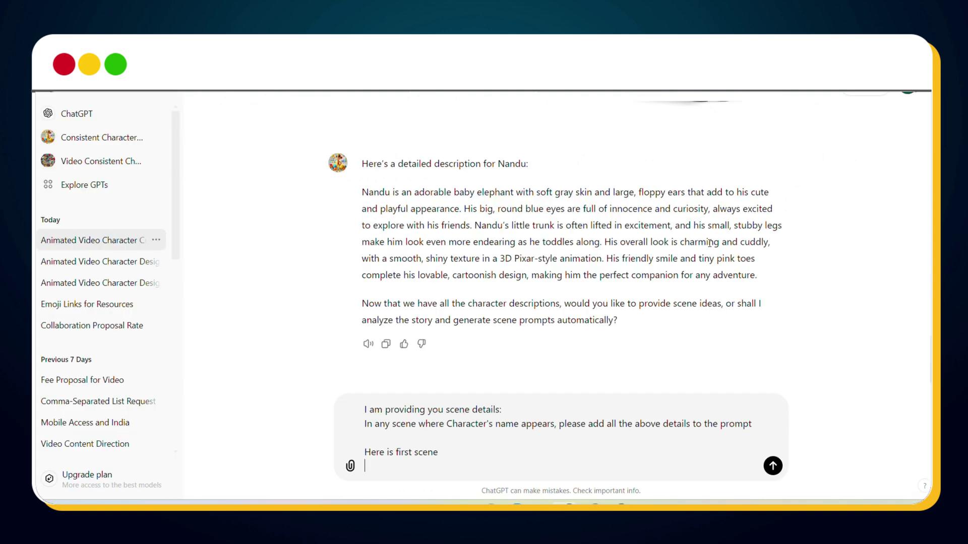
{"action": "scroll", "coordinate": [709, 244], "scroll_direction": "up", "scroll_amount": 15}
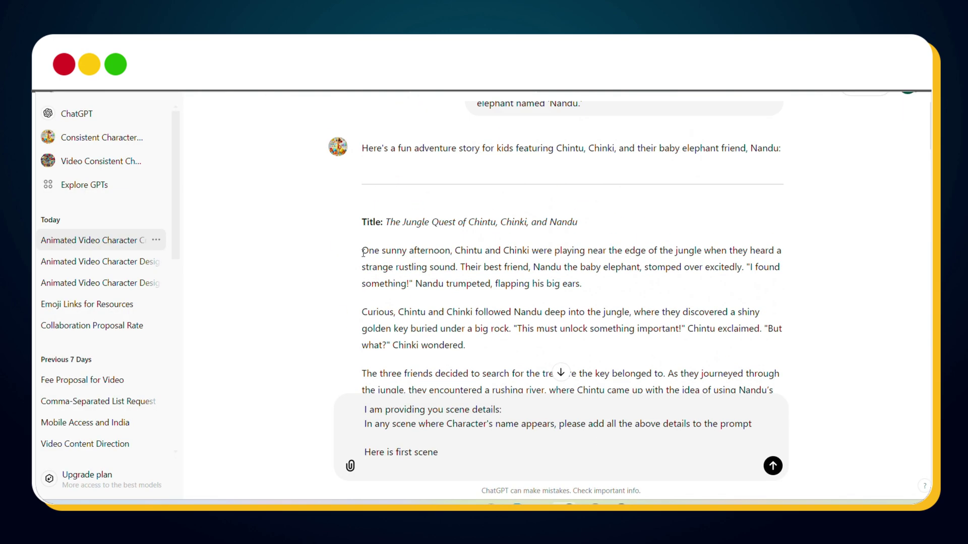
Step: Send the story's first paragraph as scene one and select the returned Scene 1: Jungle Edge Discovery prompt
{"action": "left_click_drag", "start_coordinate": [363, 252], "coordinate": [585, 284]}
{"action": "key", "text": "ctrl+c"}
{"action": "left_click", "coordinate": [494, 469]}
{"action": "key", "text": "shift+Return"}
{"action": "key", "text": "ctrl+v"}
{"action": "key", "text": "Return"}
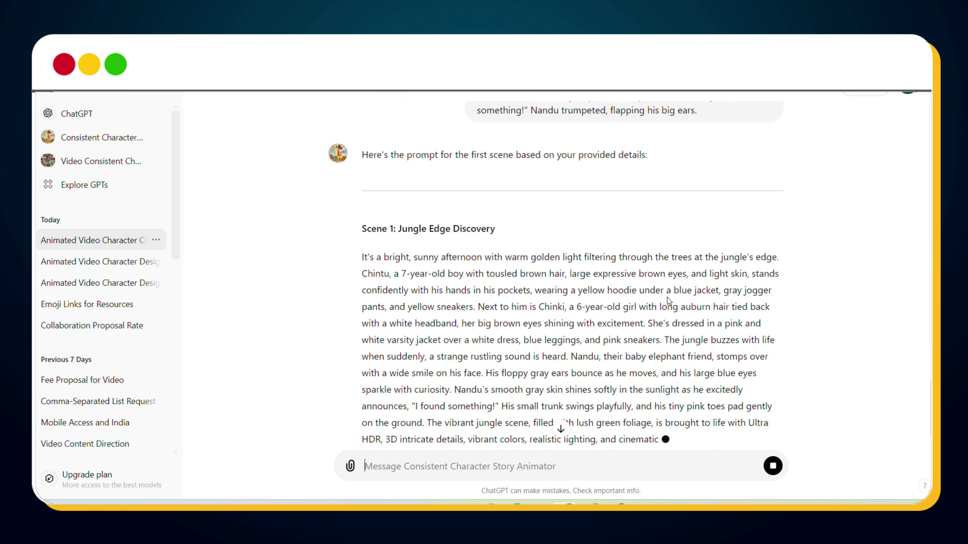
{"action": "scroll", "coordinate": [668, 301], "scroll_direction": "up", "scroll_amount": 1}
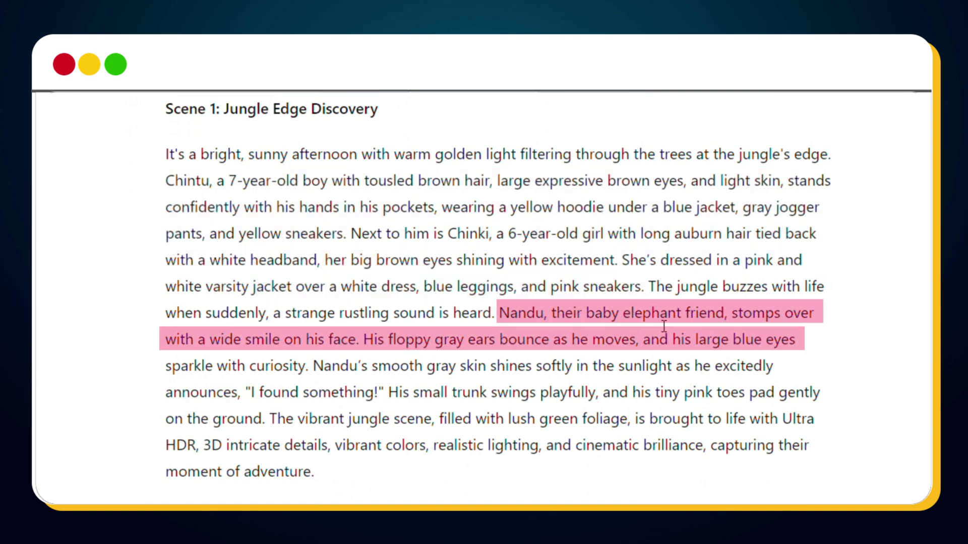
{"action": "left_click_drag", "start_coordinate": [165, 151], "coordinate": [363, 471]}
{"action": "key", "text": "ctrl+c"}
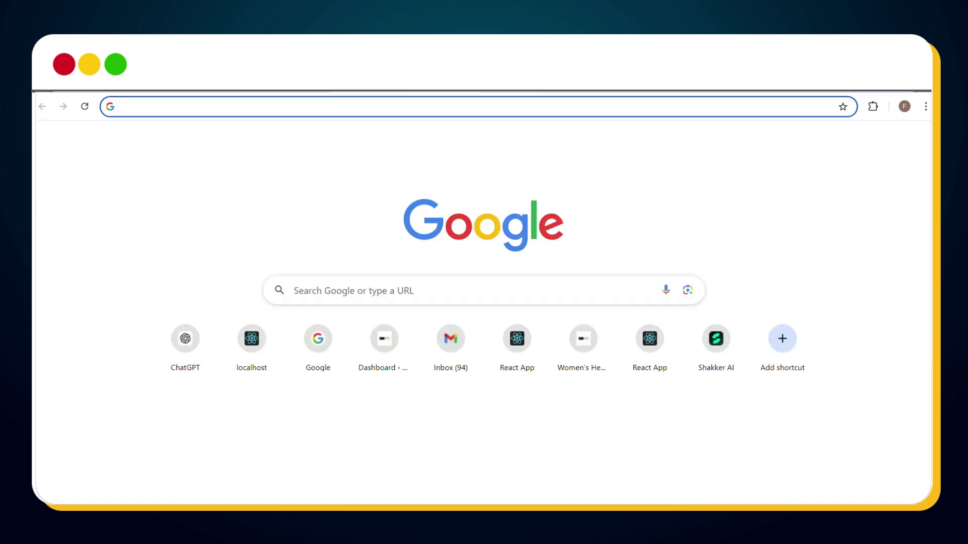
Step: Load hailuoai.com and translate the page from Chinese into English
{"action": "type", "text": "hai"}
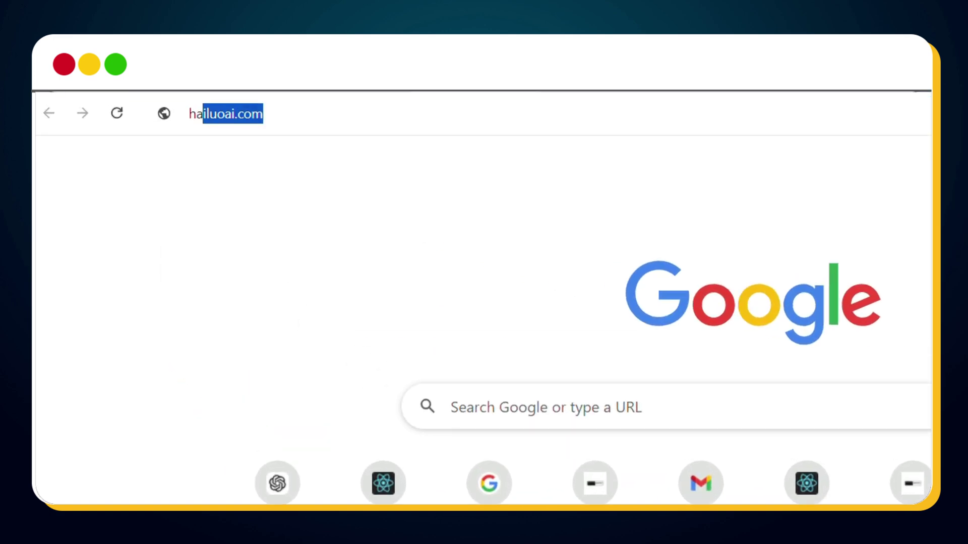
{"action": "key", "text": "Return"}
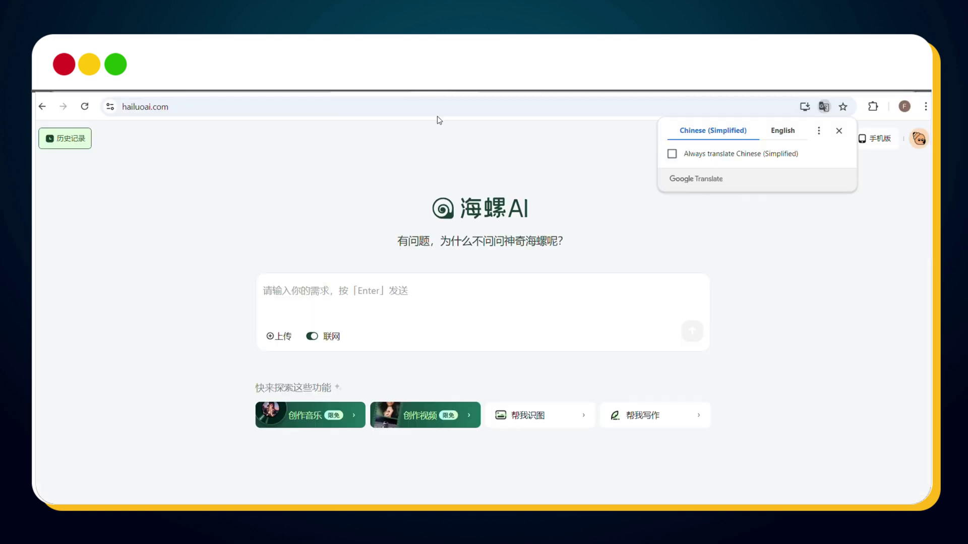
{"action": "left_click", "coordinate": [779, 132]}
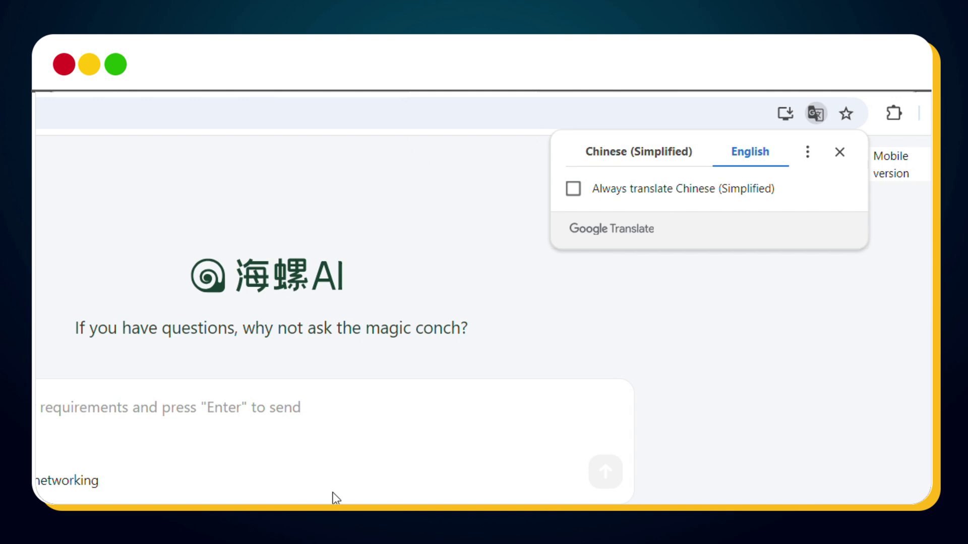
Step: Generate the Scene 1 jungle video with Tip word optimization off, then view it under 'mine'
{"action": "left_click", "coordinate": [478, 417]}
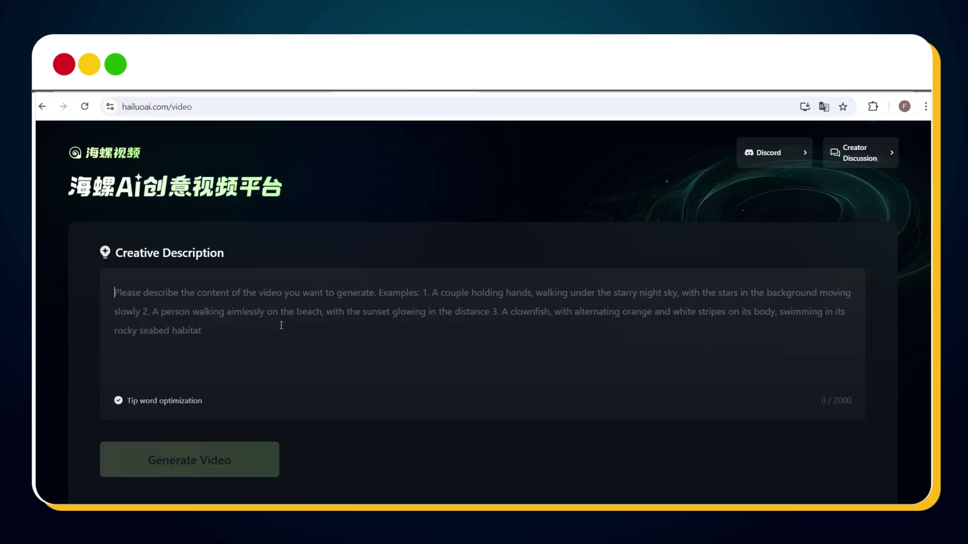
{"action": "key", "text": "ctrl+v"}
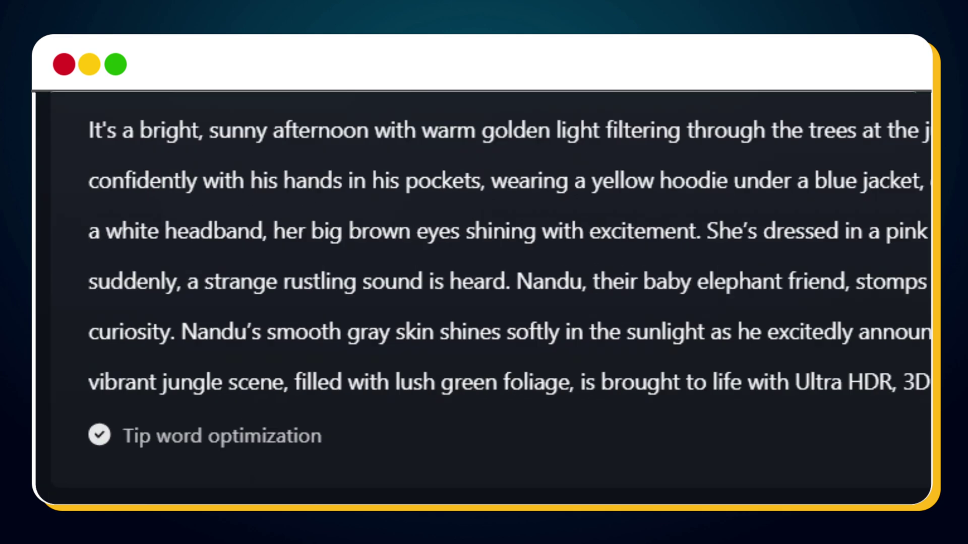
{"action": "left_click", "coordinate": [119, 408]}
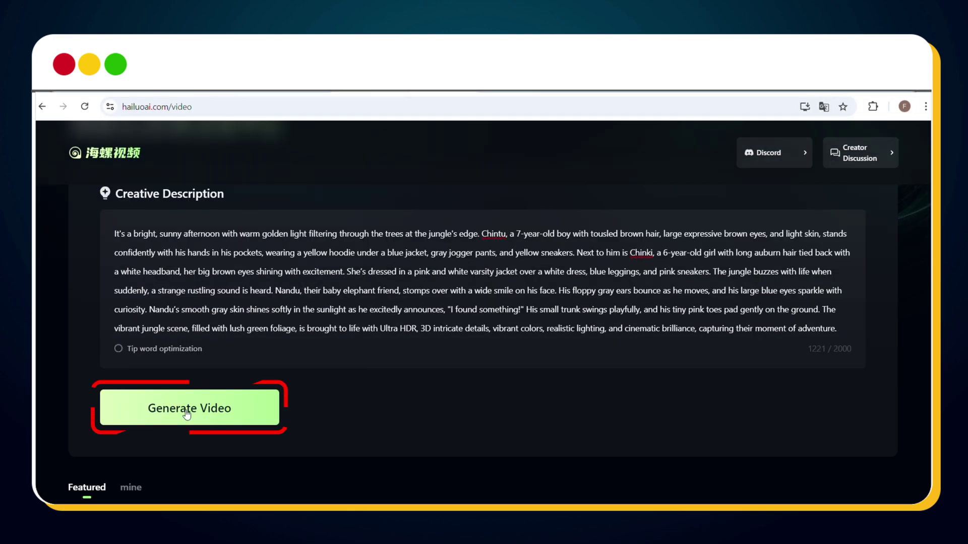
{"action": "left_click", "coordinate": [205, 423]}
{"action": "scroll", "coordinate": [441, 388], "scroll_direction": "down", "scroll_amount": 4}
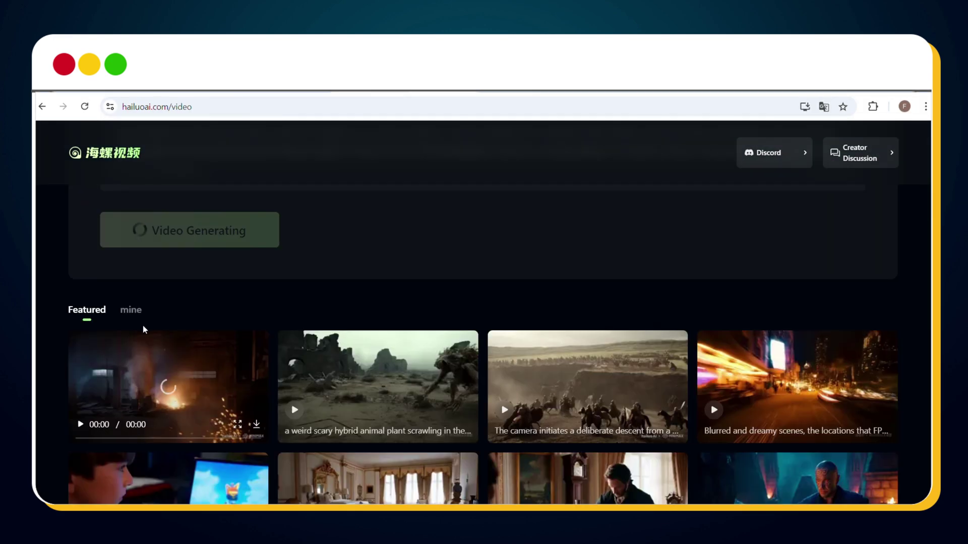
{"action": "left_click", "coordinate": [134, 314]}
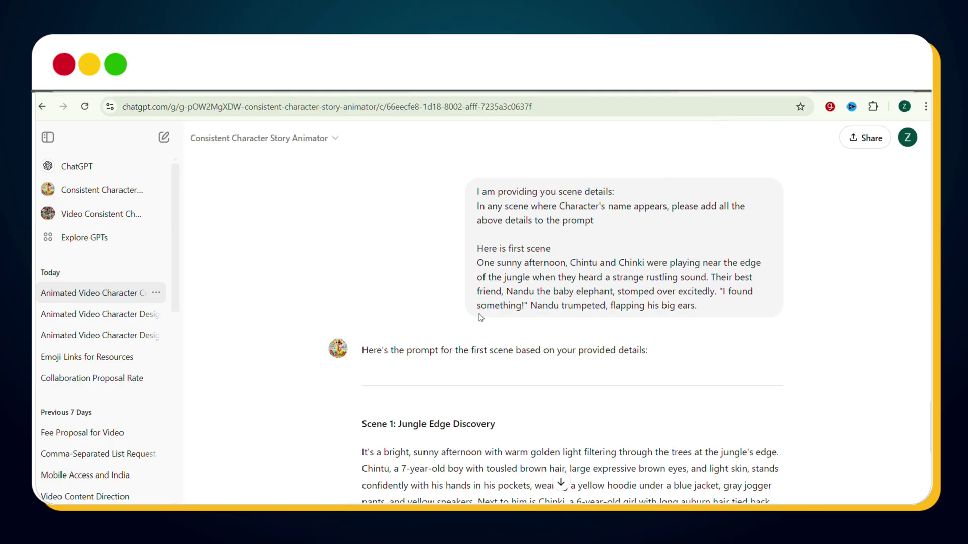
Step: Select the story's second paragraph beginning 'Curious…' in the ChatGPT chat
{"action": "scroll", "coordinate": [542, 333], "scroll_direction": "down", "scroll_amount": 5}
{"action": "scroll", "coordinate": [542, 332], "scroll_direction": "up", "scroll_amount": 1}
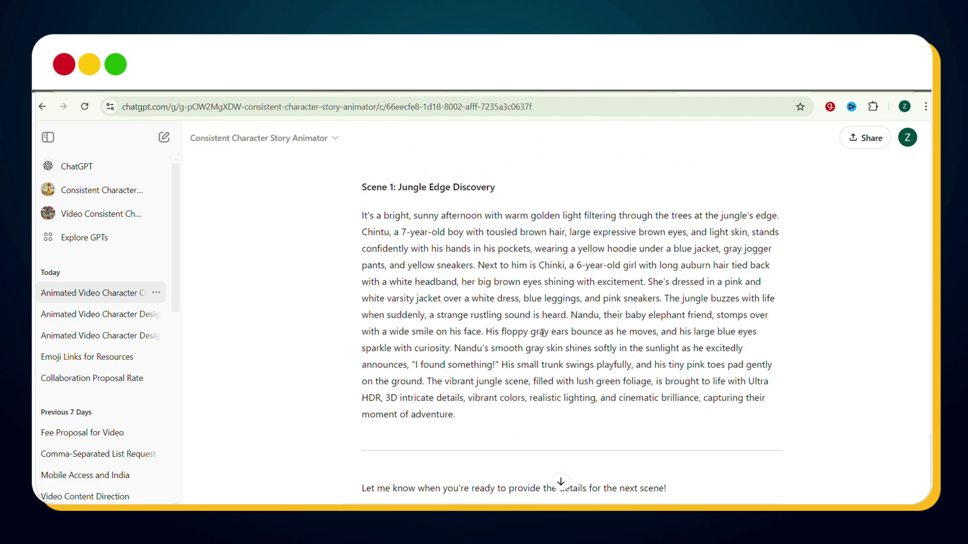
{"action": "scroll", "coordinate": [622, 343], "scroll_direction": "up", "scroll_amount": 1}
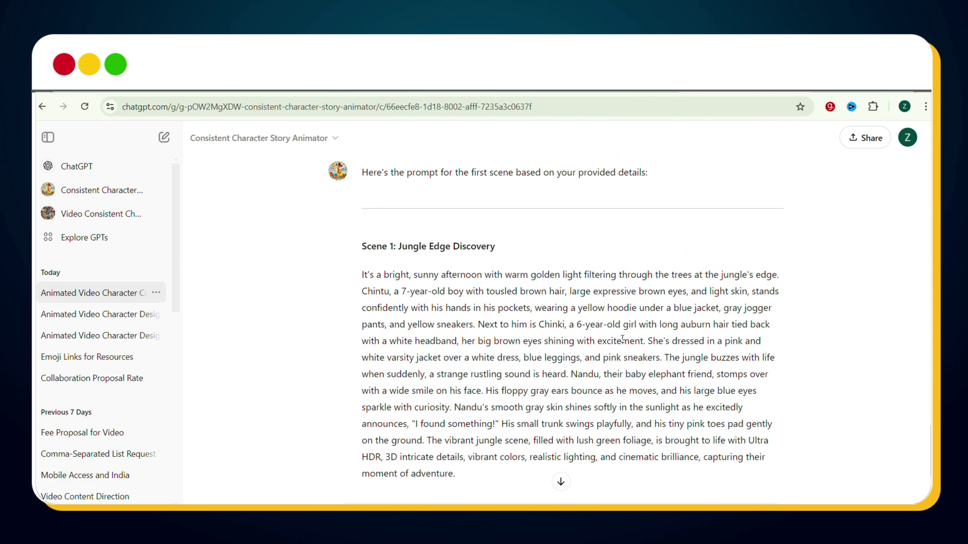
{"action": "scroll", "coordinate": [623, 342], "scroll_direction": "down", "scroll_amount": 1}
{"action": "scroll", "coordinate": [622, 340], "scroll_direction": "up", "scroll_amount": 6}
{"action": "scroll", "coordinate": [572, 328], "scroll_direction": "up", "scroll_amount": 15}
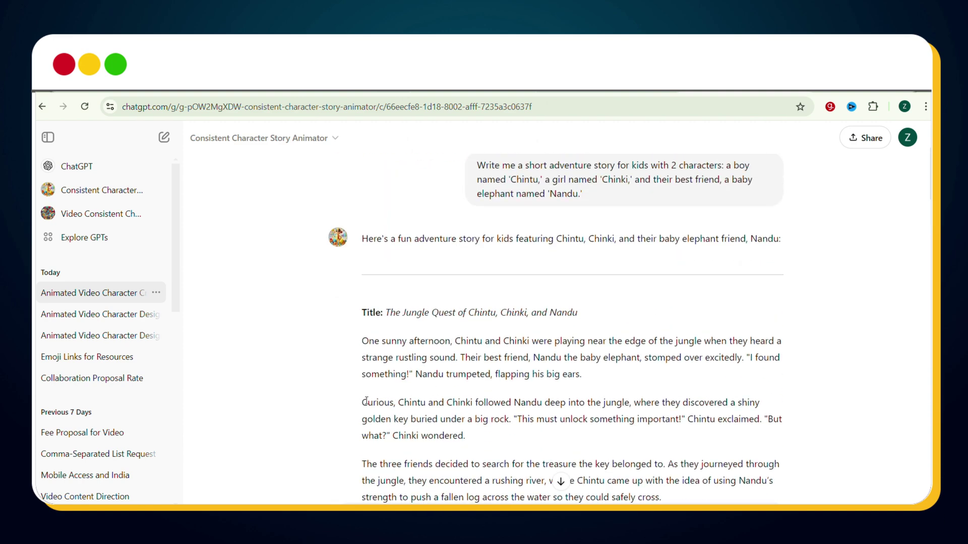
{"action": "left_click_drag", "start_coordinate": [367, 401], "coordinate": [468, 434]}
{"action": "key", "text": "ctrl+c"}
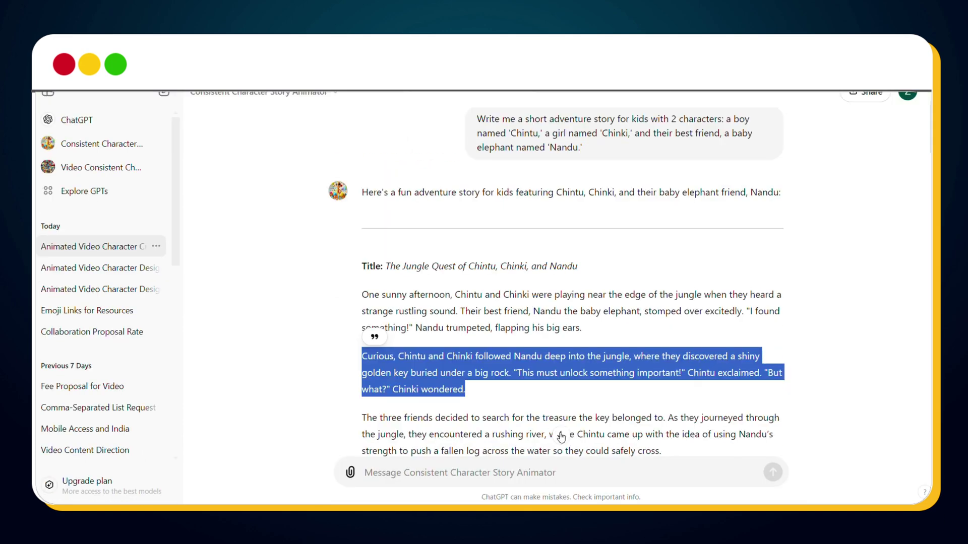
Step: Send that paragraph to the GPT and select its Scene 2: The Jungle Key Discovery prompt
{"action": "scroll", "coordinate": [561, 436], "scroll_direction": "down", "scroll_amount": 15}
{"action": "left_click", "coordinate": [470, 474]}
{"action": "key", "text": "ctrl+v"}
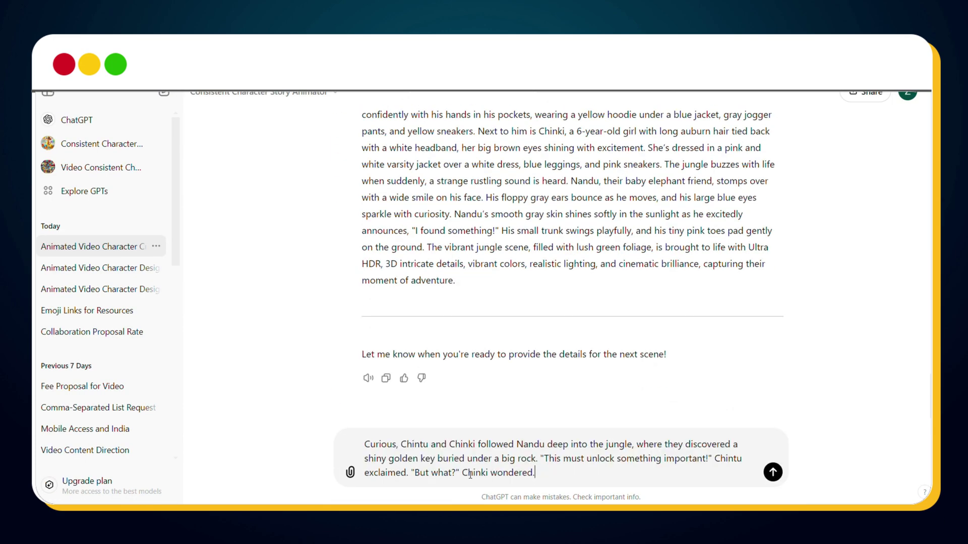
{"action": "key", "text": "Return"}
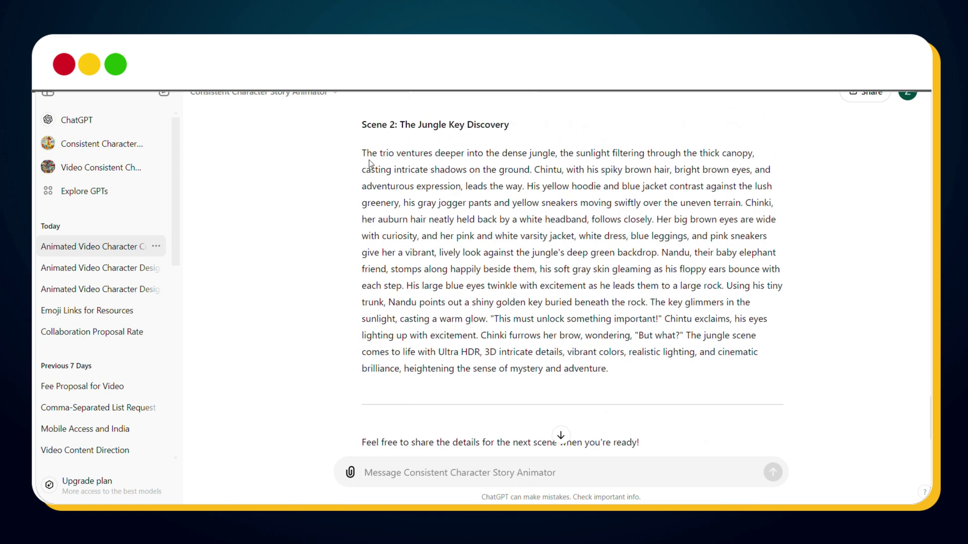
{"action": "left_click_drag", "start_coordinate": [363, 152], "coordinate": [625, 370]}
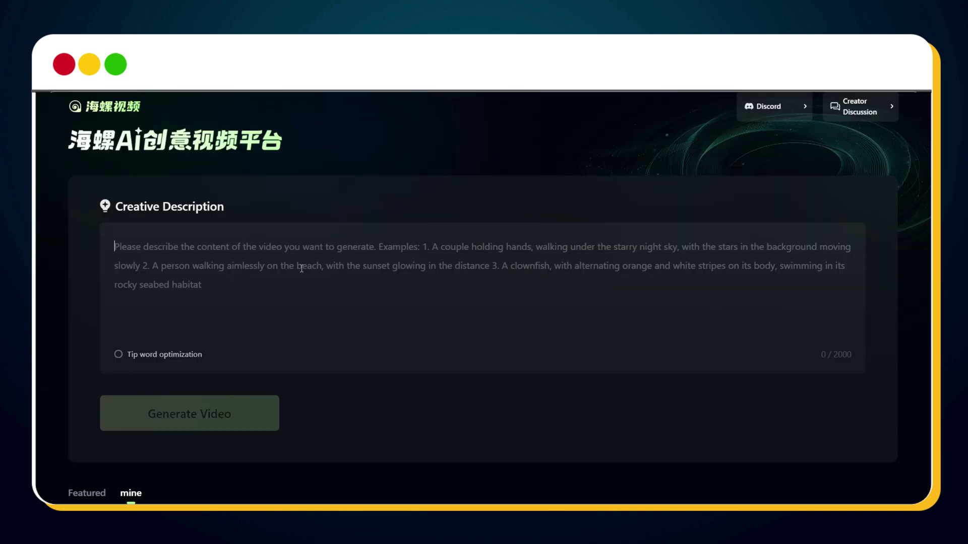
Step: Paste the Scene 2 jungle key prompt into Creative Description and start generating its video
{"action": "type", "text": "The trio ventures deeper into the dense jungle, the sunlight filtering through the thick canopy, casting intricate shadows on the ground. Chintu, with his spiky brown hair, bright brown eyes, and adventurous expression, leads the way. His yellow hoodie and blue jacket contrast against the lush greenery, his gray jogger pants and yellow sneakers moving swiftly over the uneven terrain. Chinki, her auburn hair neatly held back by a white headband, follows closely. Her big brown eyes are wide with curiosity, and her pink and white varsity jacket, white dress, blue leggings, and pink sneakers give her a vibrant, lively look against the jungle's deep green backdrop. Nandu, their baby elephant friend, stomps along happily beside them, his soft gray skin gleaming as his floppy ears bounce with each step. His large blue eyes twinkle with excitement as he leads them to a large rock. Using his tiny trunk, Nandu points out a shiny golden key buried beneath the rock. The key glimmers in the sunlight, casting a warm glow. \"This must unlock something important!\" Chintu exclaims, his eyes lighting up with excitement. Chinki furrows her brow, wondering, \"But what?\" The jungle scene comes to life with Ultra HDR, 3D intricate details, vibrant colors, realistic lighting, and cinematic brilliance, heightening the sense of mystery and adventure."}
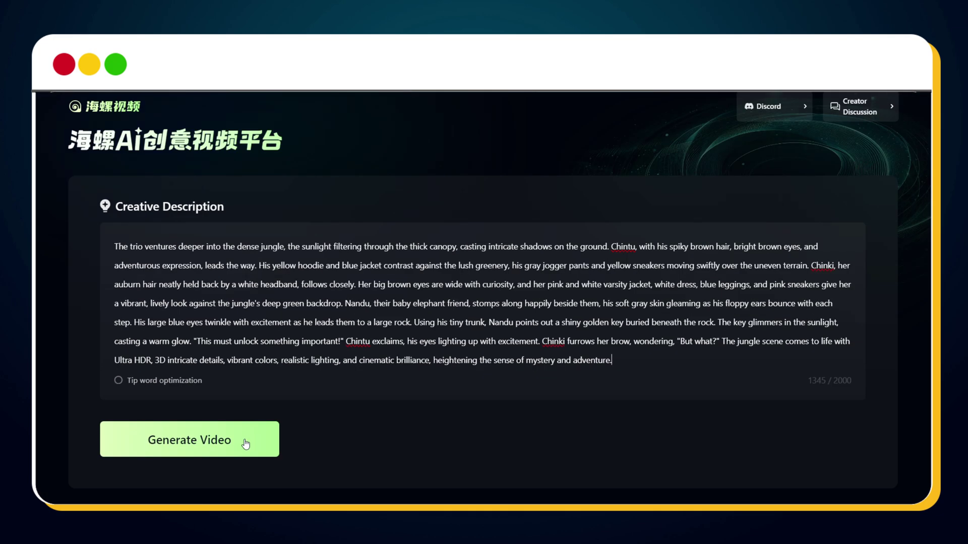
{"action": "left_click", "coordinate": [233, 443]}
{"action": "scroll", "coordinate": [170, 321], "scroll_direction": "down", "scroll_amount": 6}
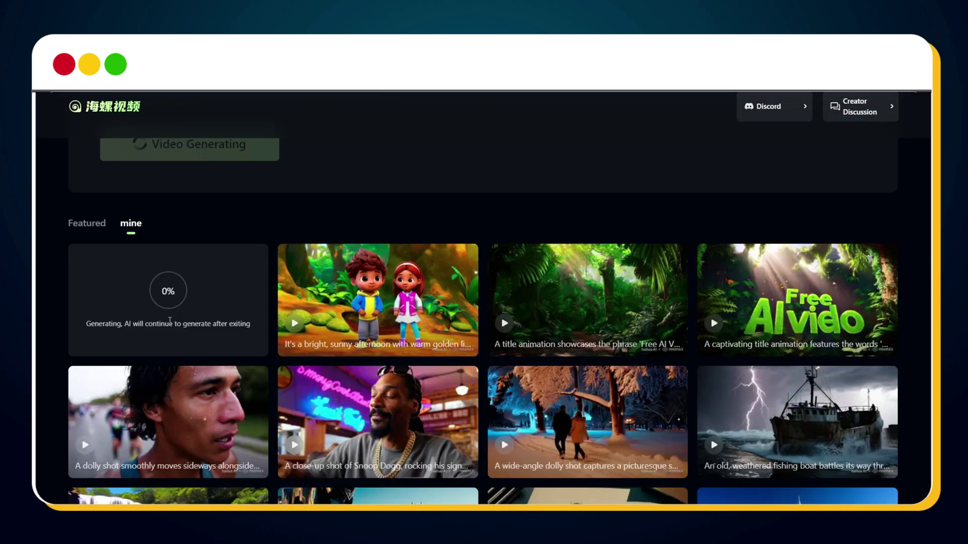